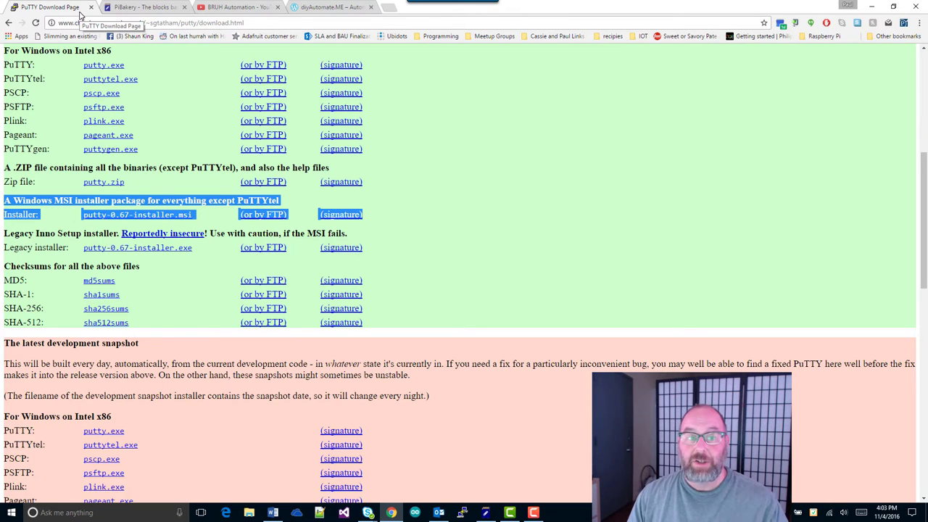
Visit the BRUHAutomation website and the diyAutomate.ME tab, then minimize Chrome to the desktop
left_click(221, 8)
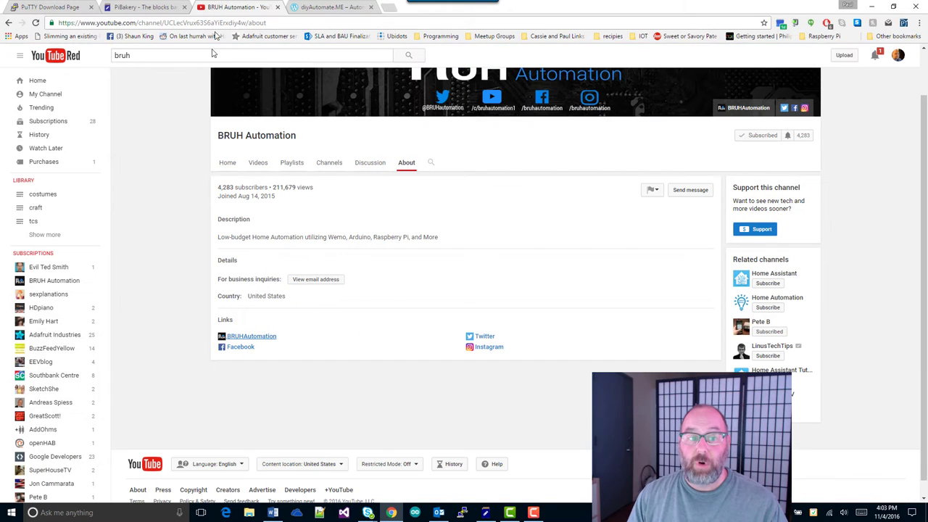
scroll(201, 168, "up", 1)
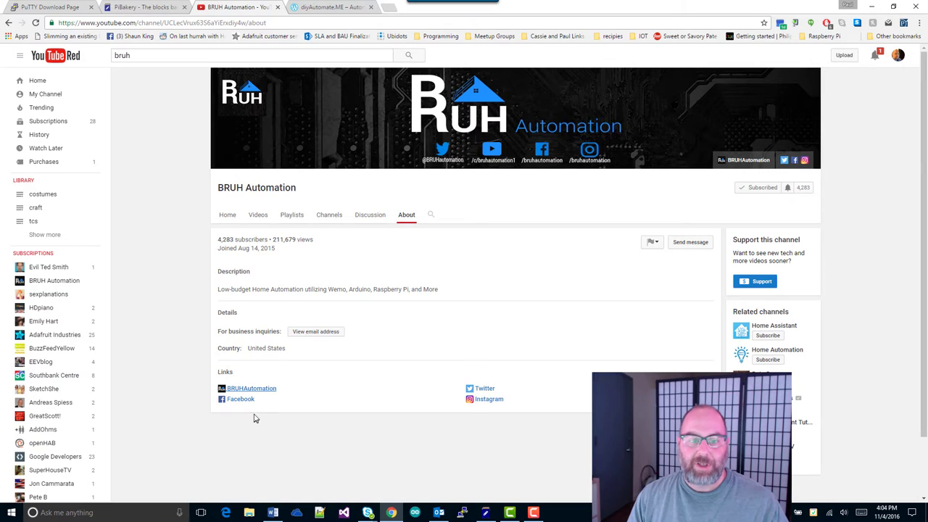
left_click(252, 392)
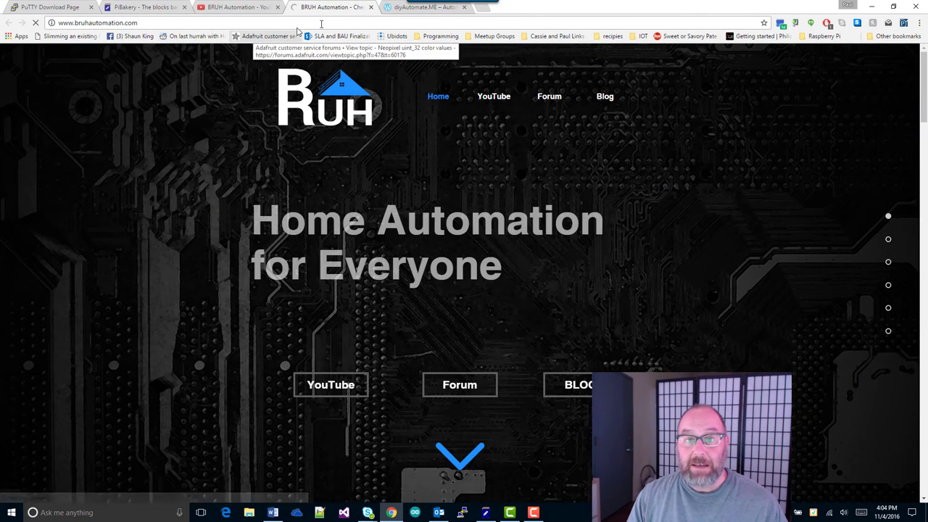
left_click(397, 12)
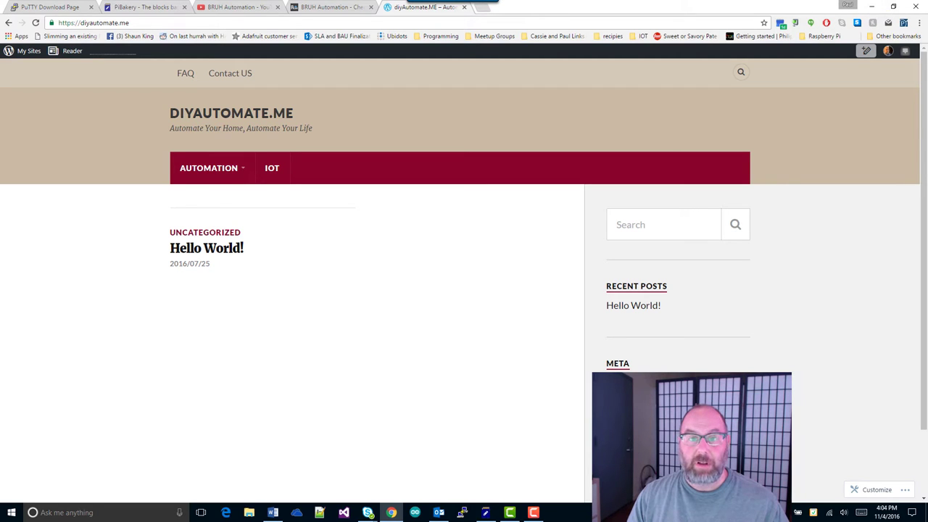
left_click(871, 6)
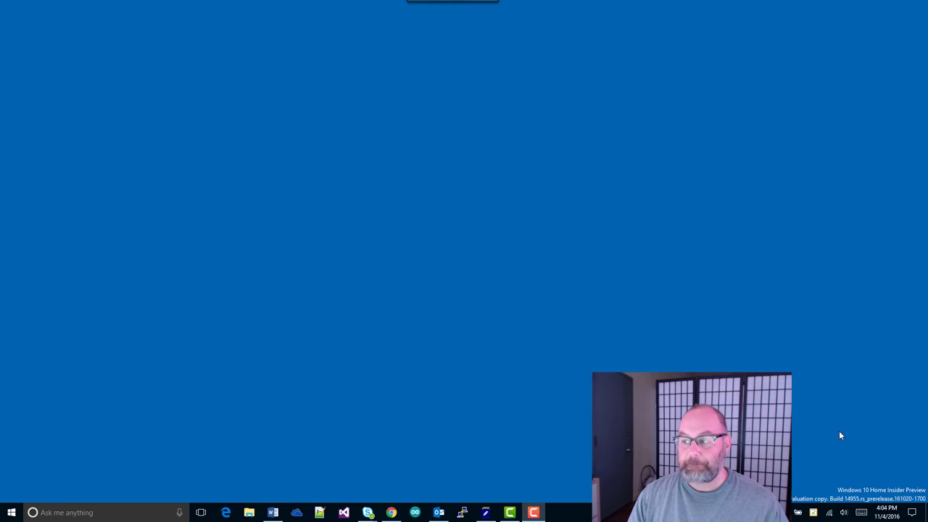
Restore PiBakery and drop a Startup 'On First Boot' block into the empty workspace
left_click(485, 512)
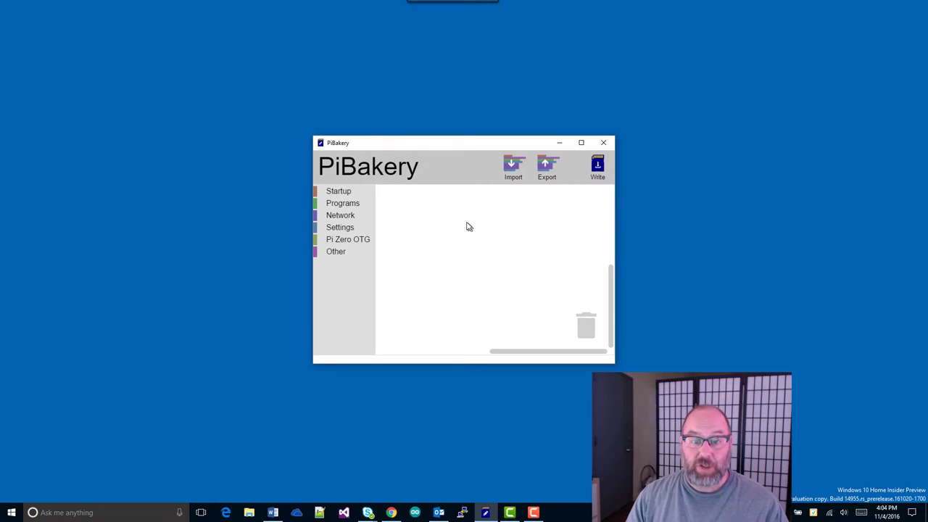
left_click(336, 195)
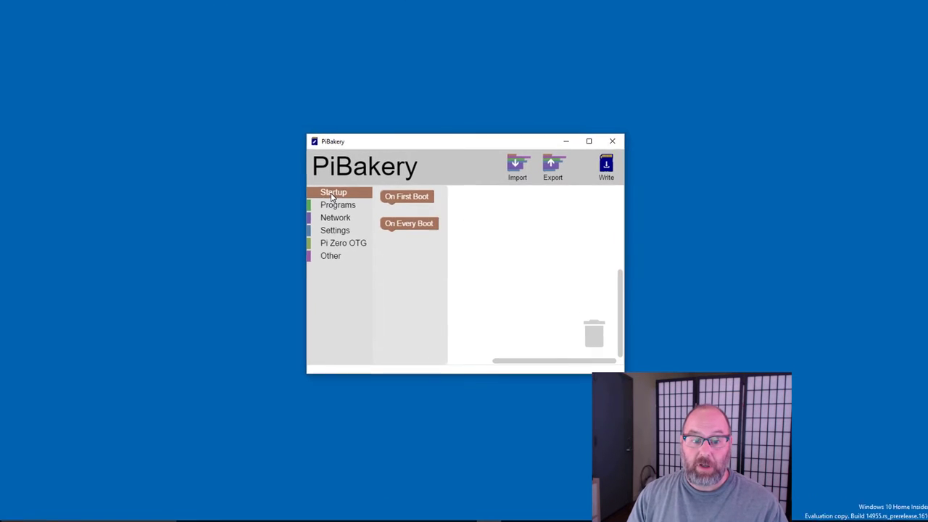
left_click(408, 204)
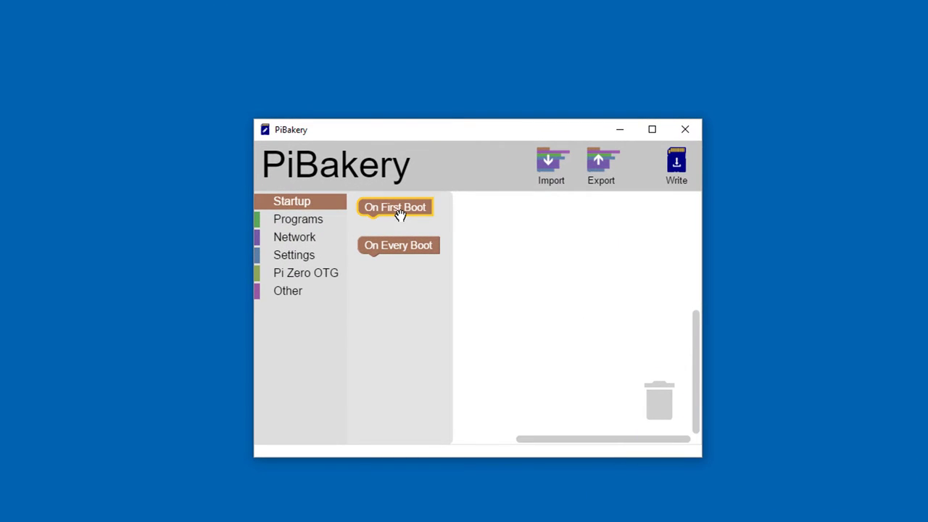
left_click_drag(399, 215, 424, 214)
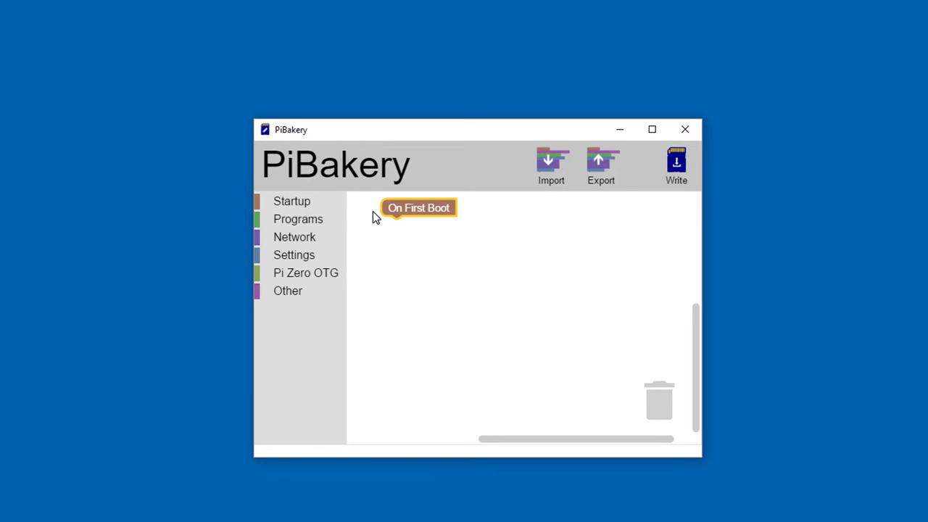
Attach a Set user password block under On First Boot, replacing 'raspberry' with a new password
left_click(298, 199)
left_click(386, 248)
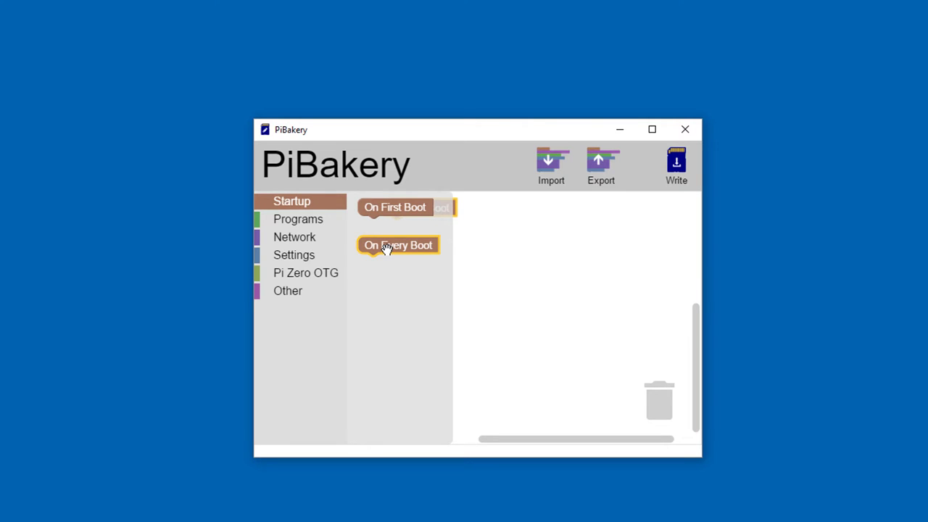
left_click(524, 282)
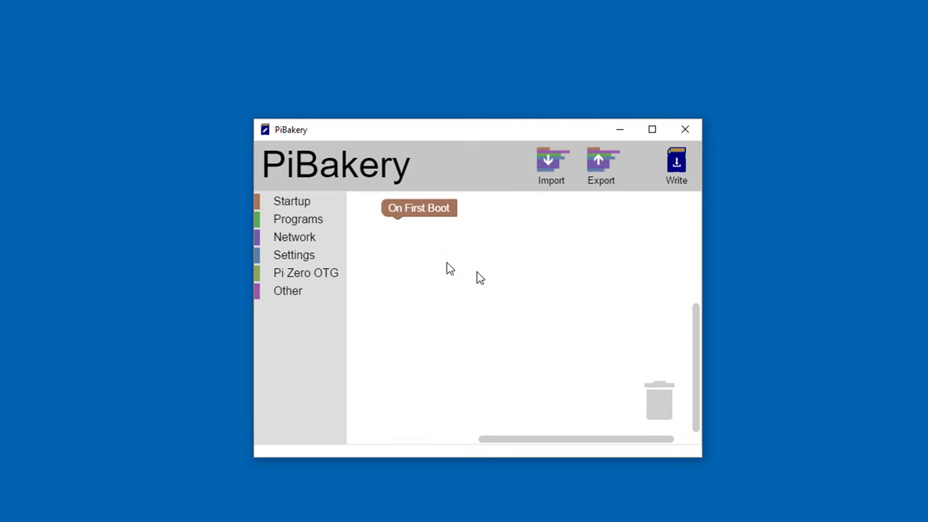
left_click(294, 254)
left_click(391, 264)
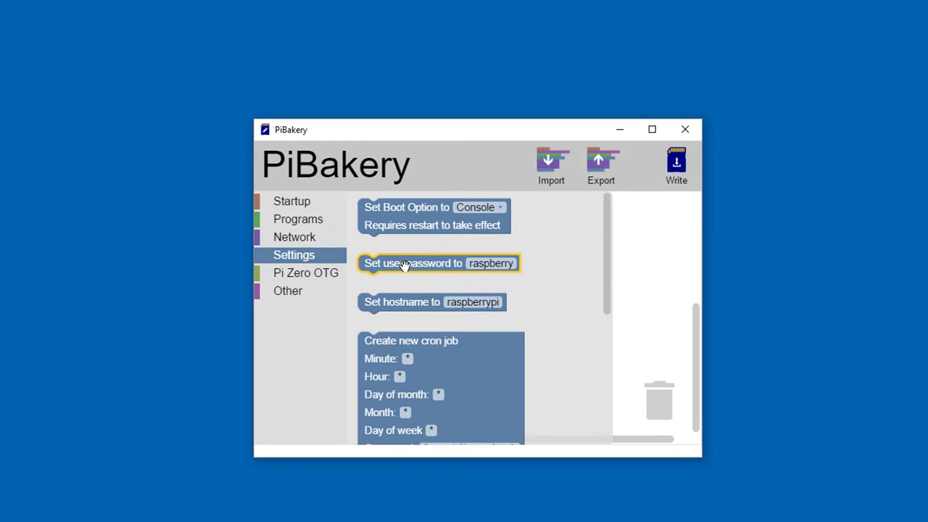
left_click_drag(404, 265, 421, 227)
left_click(517, 229)
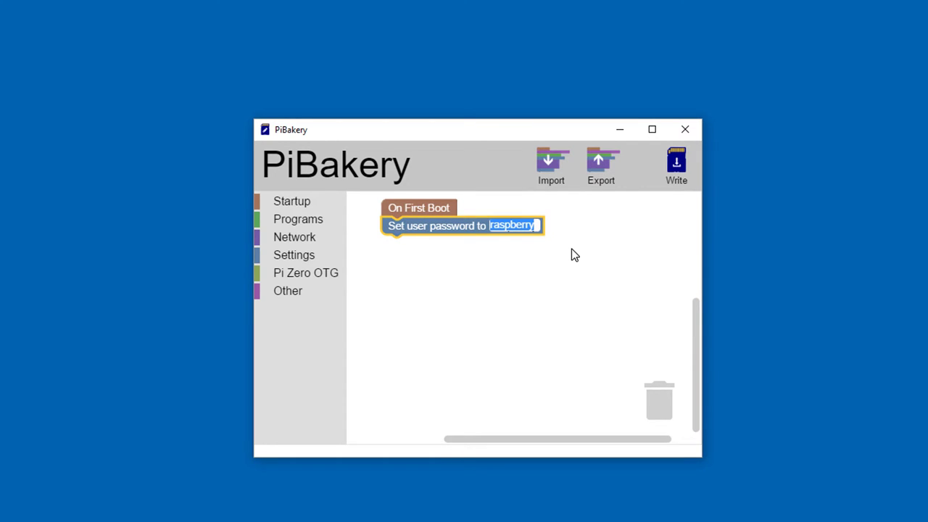
type("mypassword")
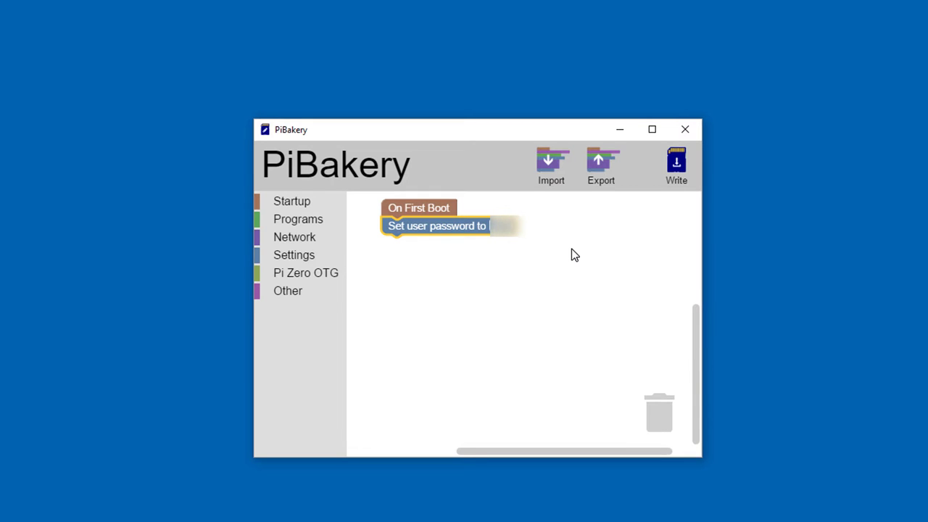
type("1")
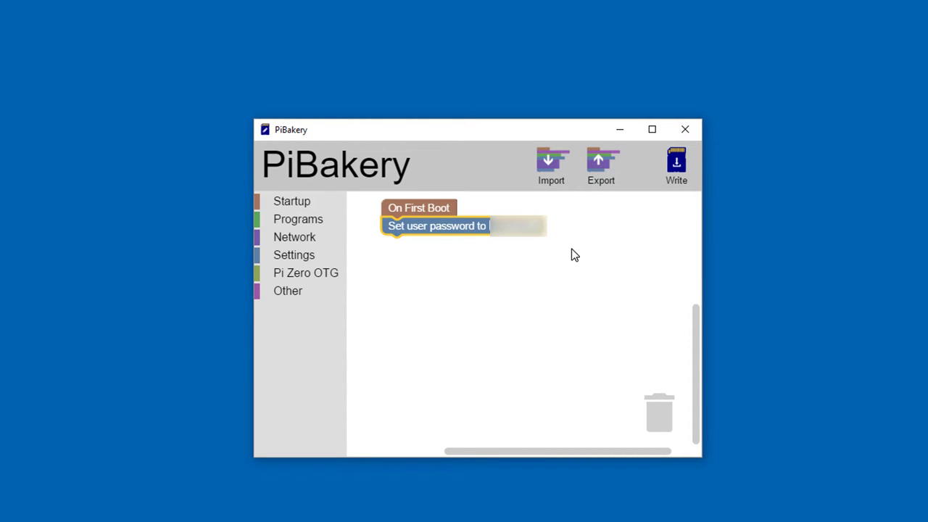
Attach a Set hostname block under Set user password and change raspberrypi to 'hass-pi'
left_click(300, 258)
left_click_drag(375, 307, 426, 253)
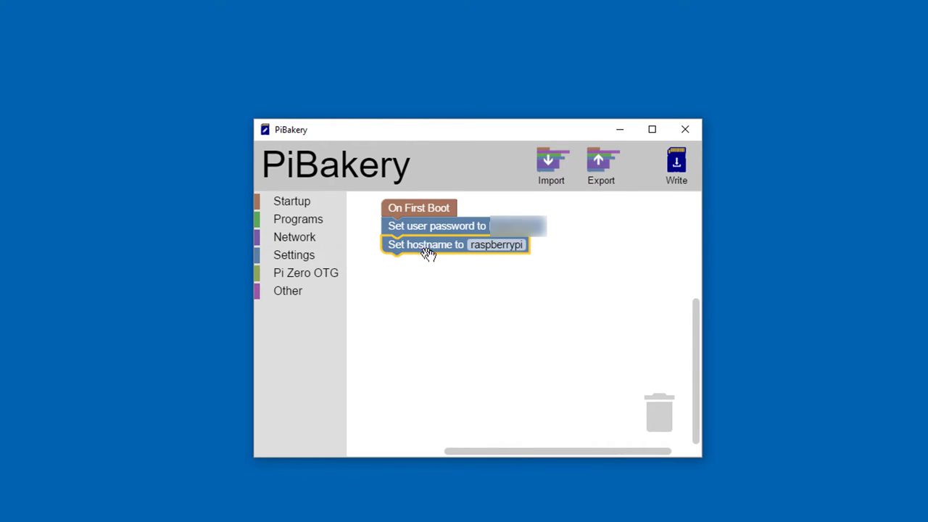
left_click(473, 245)
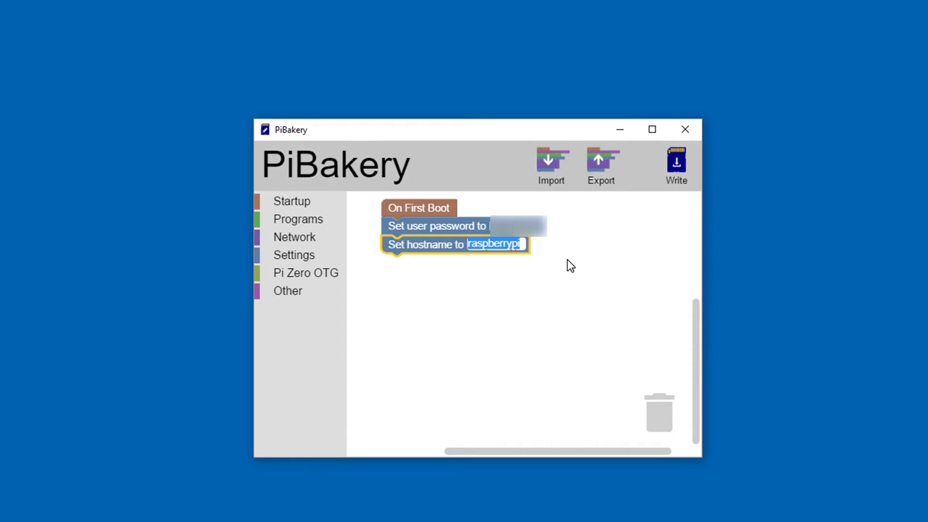
type("hass-pa")
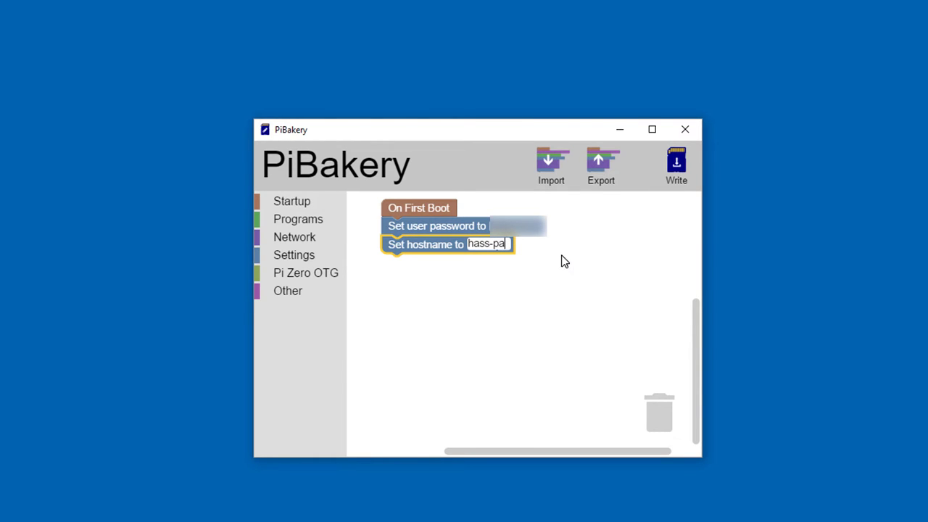
key("BackSpace")
type("i")
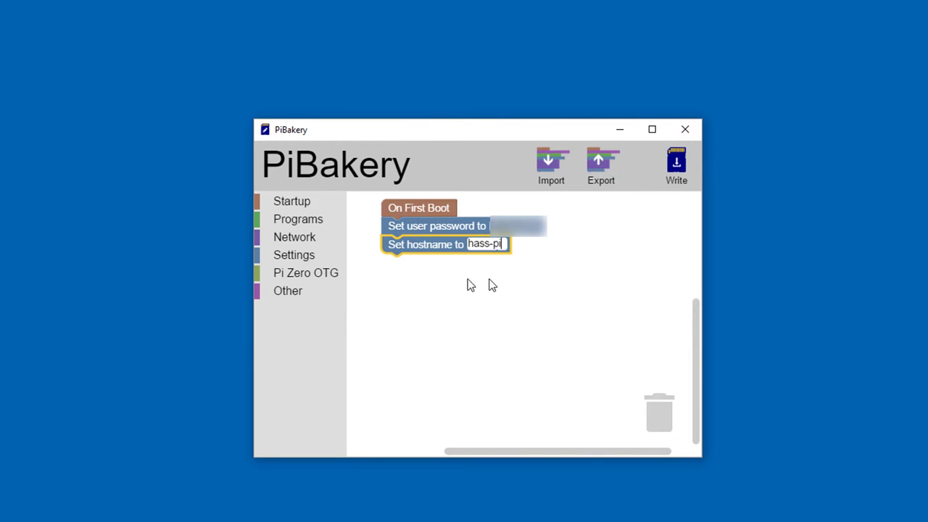
left_click(295, 237)
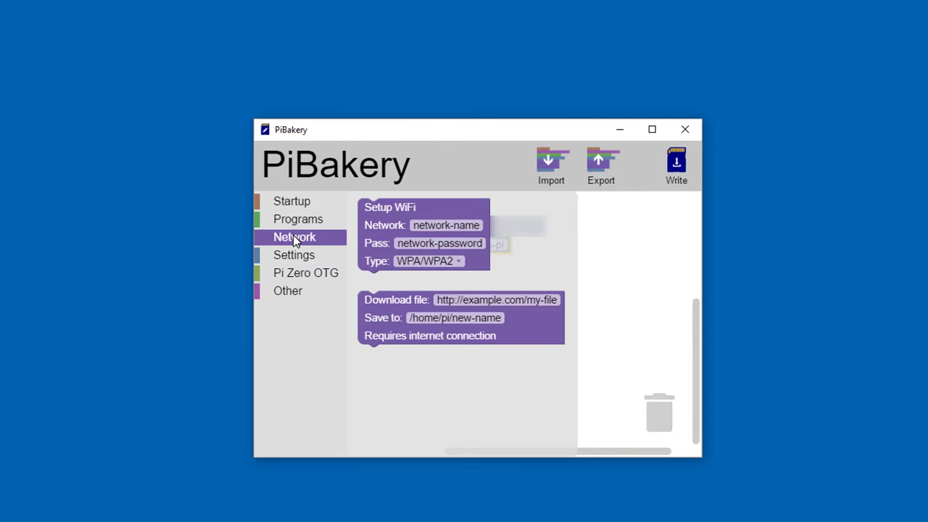
Attach Setup WiFi under Set hostname with network 'wifinetwork' and the WiFi password
left_click_drag(386, 222, 410, 280)
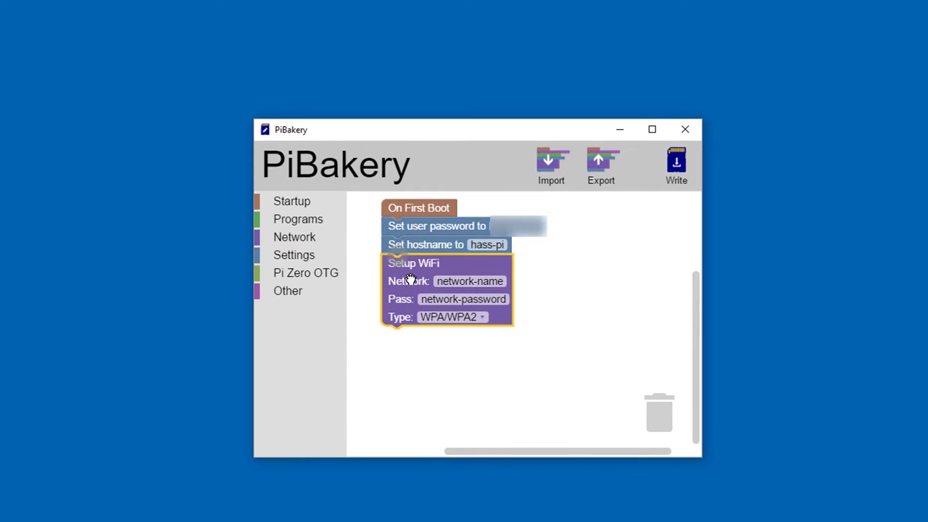
left_click(468, 281)
type("wifi")
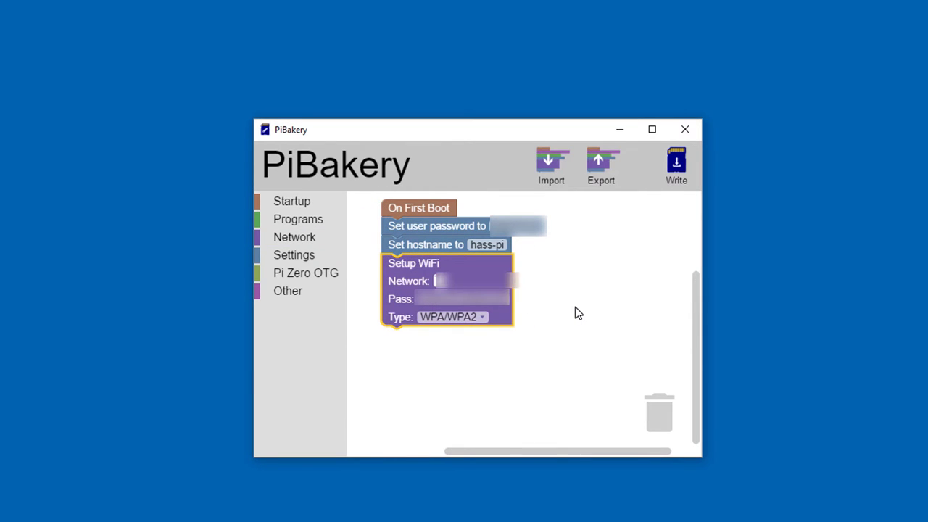
type("network")
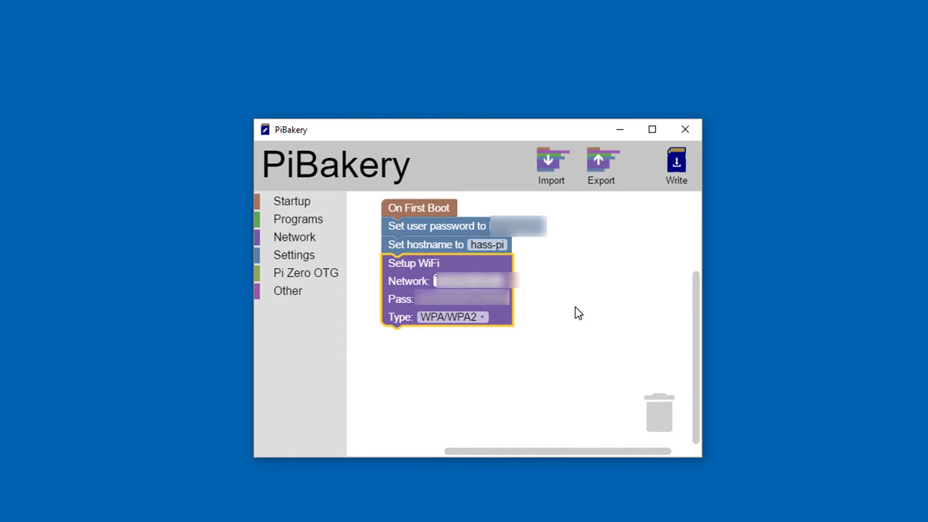
left_click(510, 300)
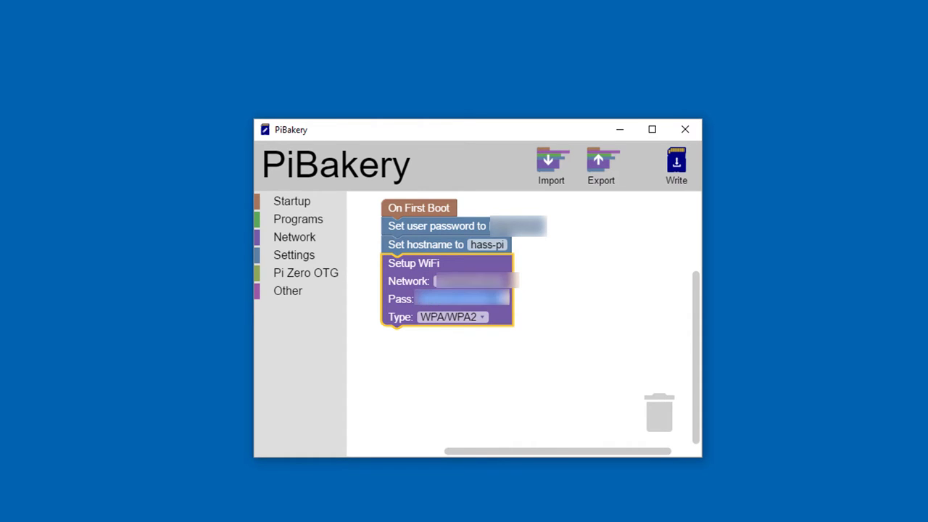
type("password")
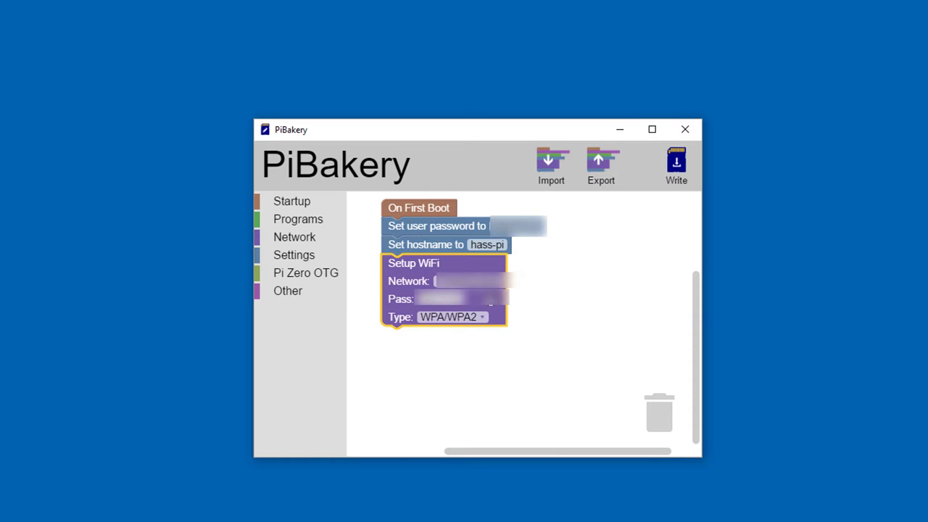
left_click(480, 355)
Add a Reboot block from the Other category after the WiFi setup
left_click(289, 290)
left_click_drag(374, 357, 404, 336)
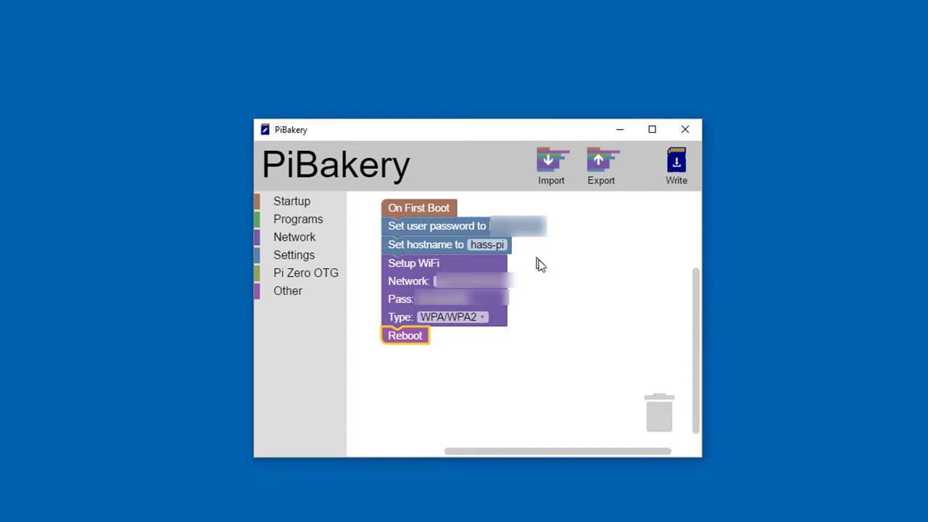
left_click(464, 282)
Write the script to SD card 'D: - boot' with Raspbian Lite as the operating system
left_click(680, 165)
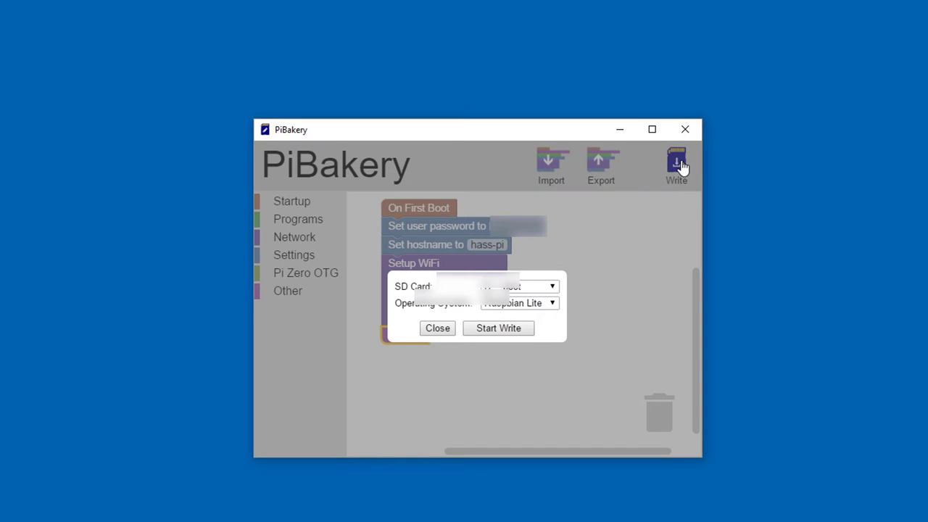
left_click(553, 288)
left_click(553, 288)
left_click(553, 289)
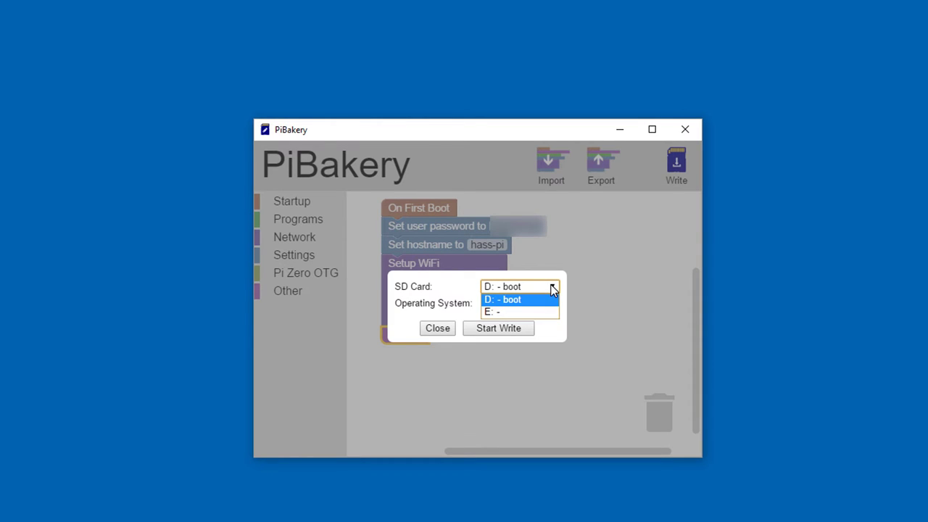
left_click(553, 288)
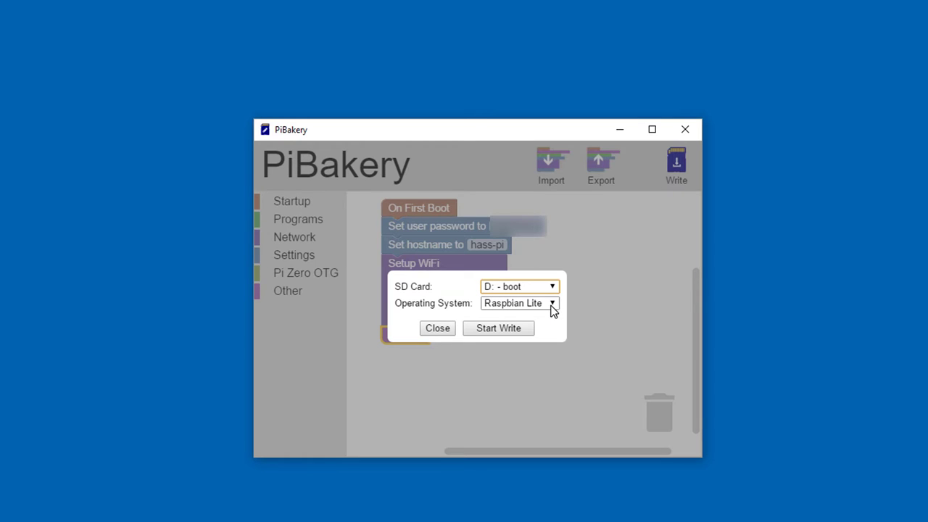
left_click(552, 305)
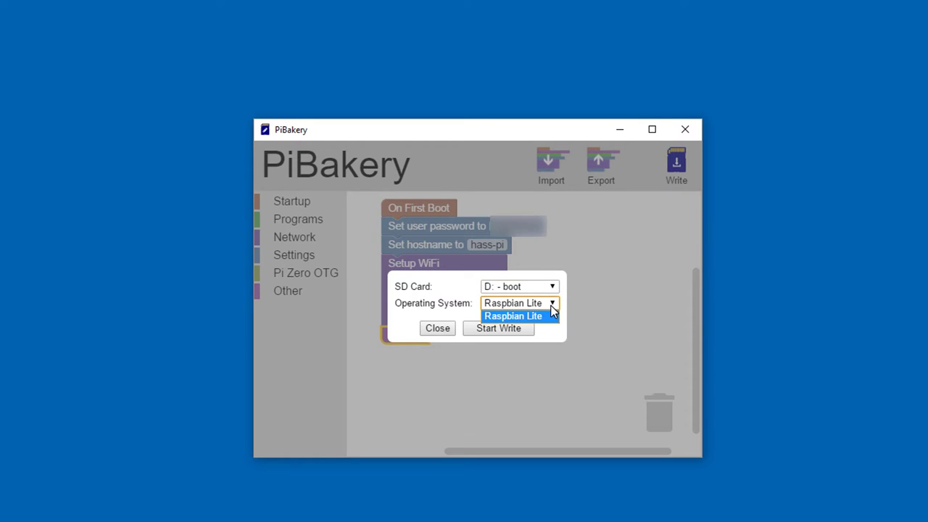
left_click(552, 310)
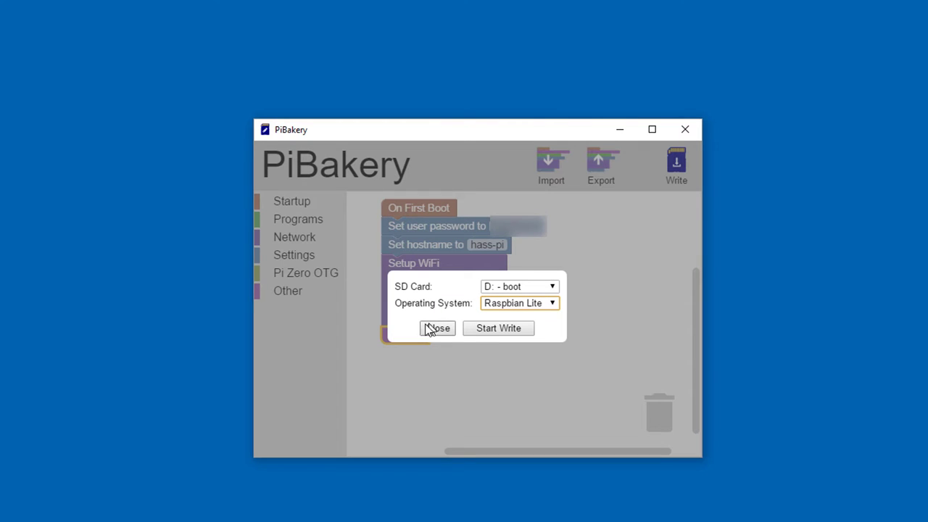
left_click(520, 332)
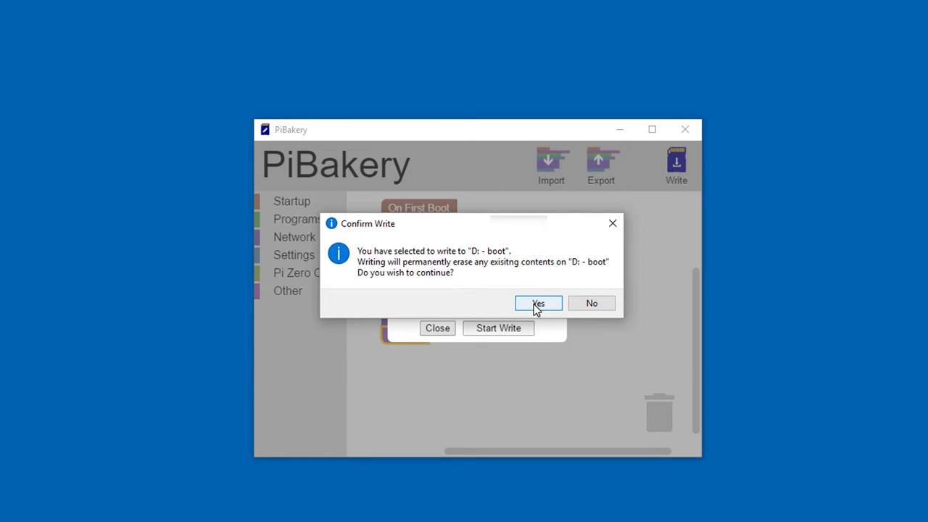
Confirm erasing 'D: - boot', dismiss the Write Successful message, and close PiBakery
left_click(536, 304)
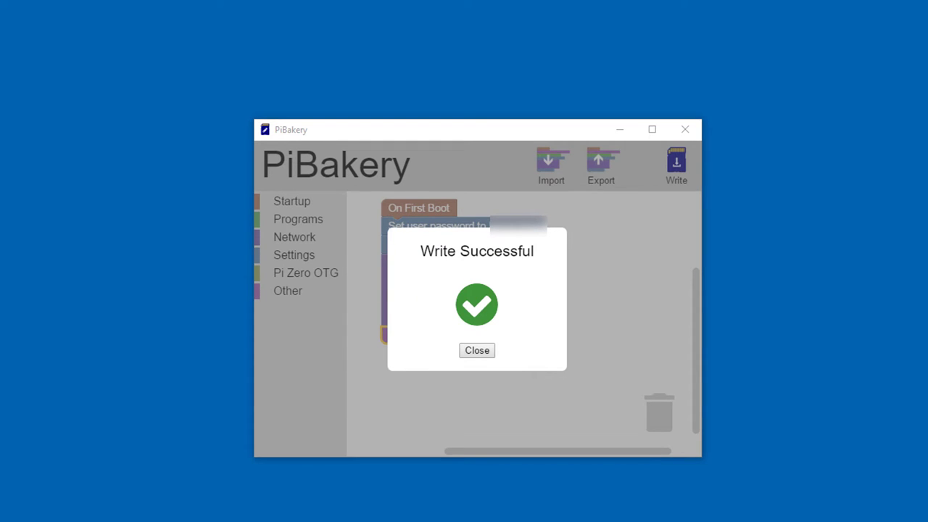
left_click(476, 352)
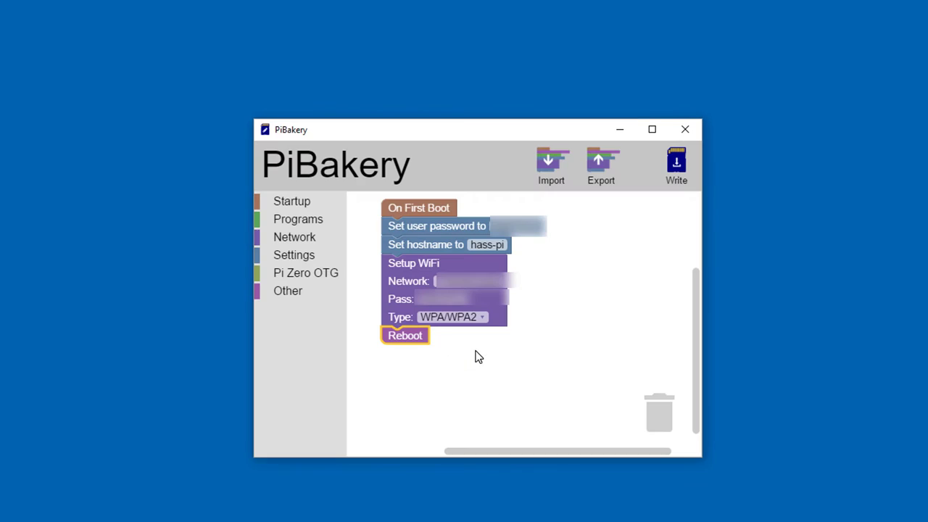
left_click(693, 130)
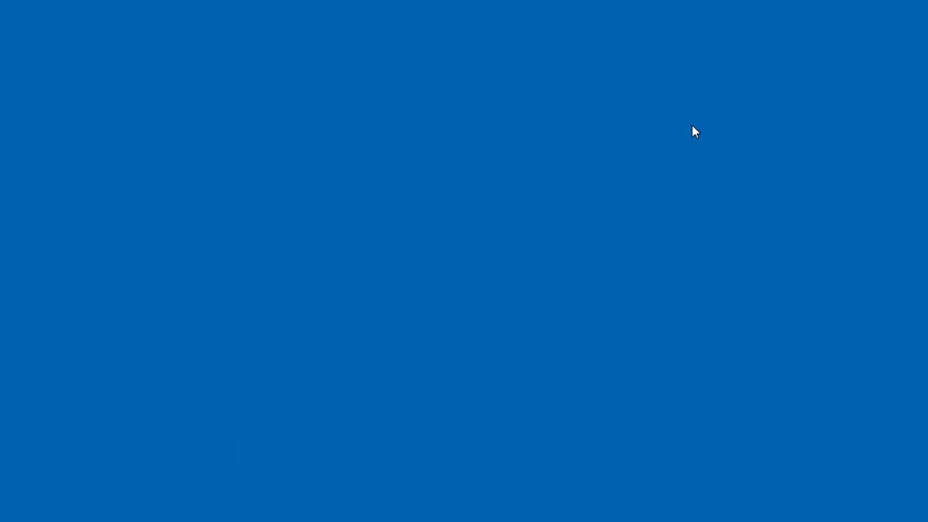